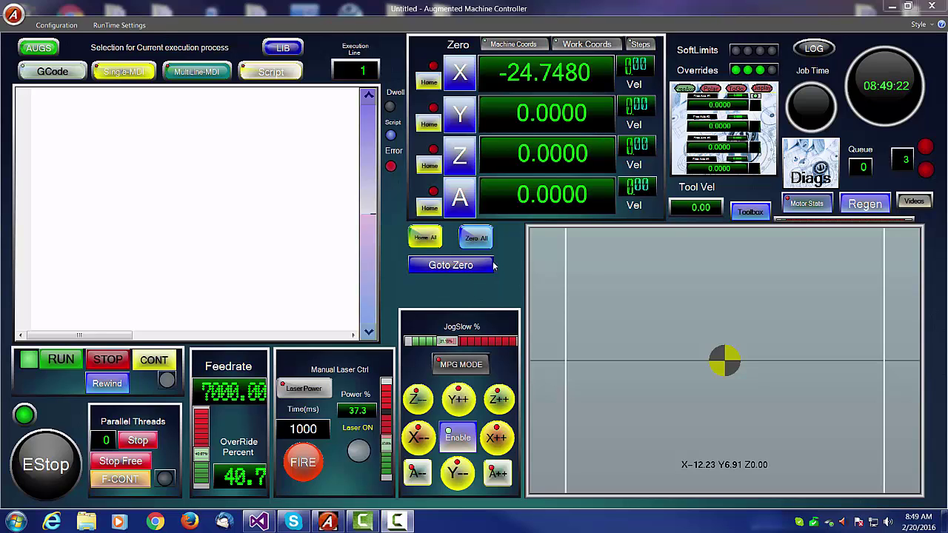
# - Turn on Edit Mode and open the Pane Config page selection of the four-axis readout panel
pyautogui.click(458, 265)
pyautogui.click(54, 28)
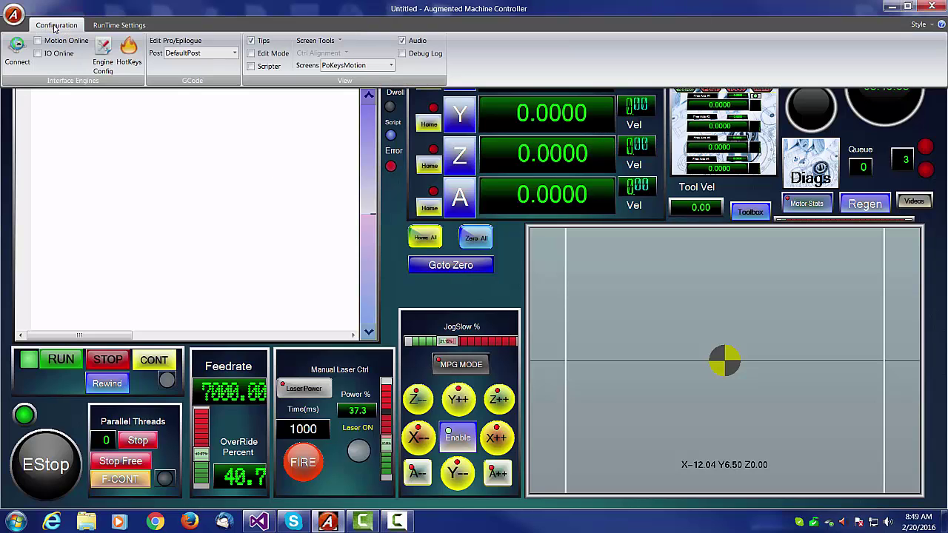
pyautogui.click(251, 54)
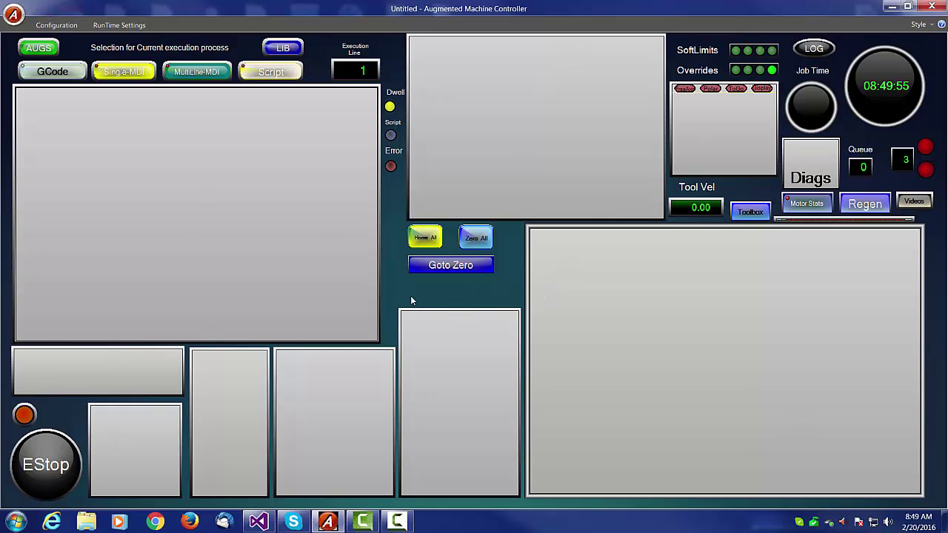
pyautogui.click(588, 121)
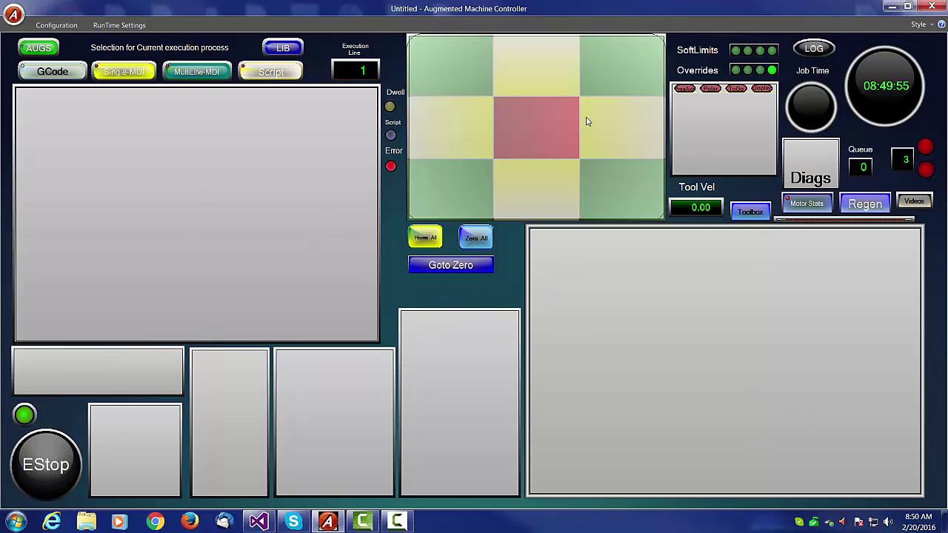
pyautogui.rightClick(540, 126)
pyautogui.click(575, 162)
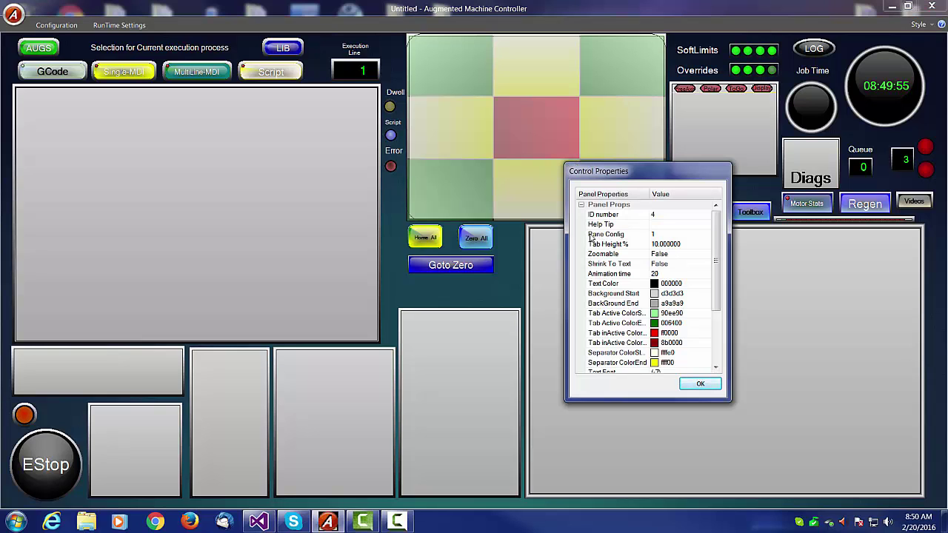
pyautogui.click(679, 235)
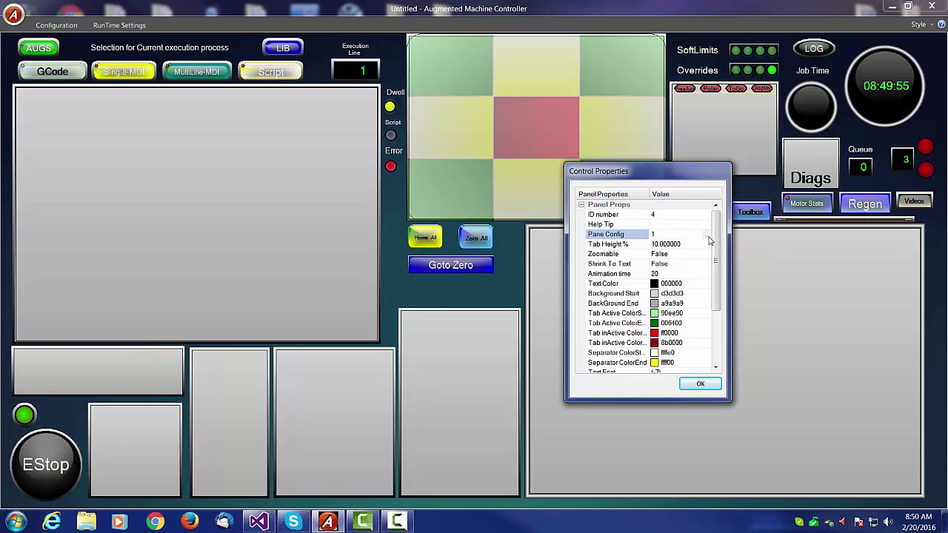
pyautogui.click(707, 236)
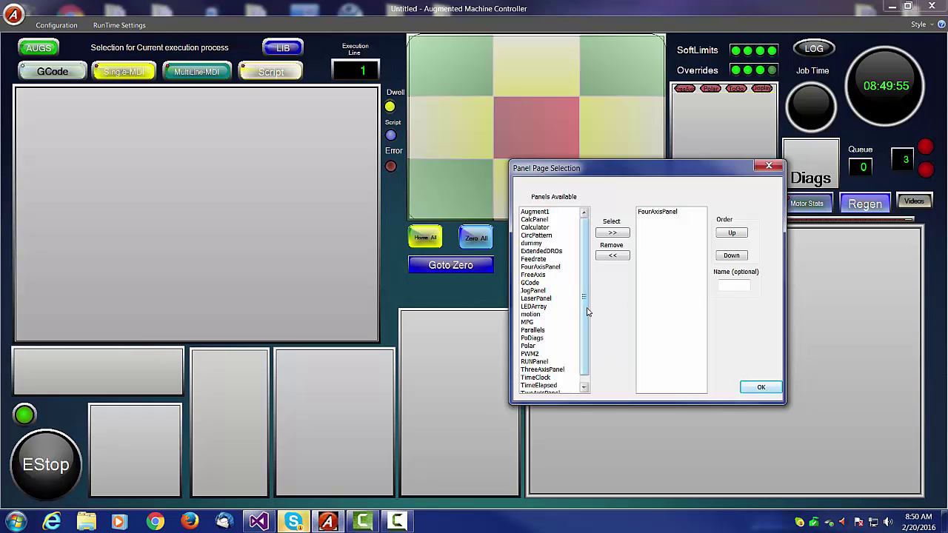
# - Replace FourAxisPanel with ThreeAxisPanel as the readout panel's page, and turn off Edit Mode
pyautogui.scroll(-1, 587, 311)
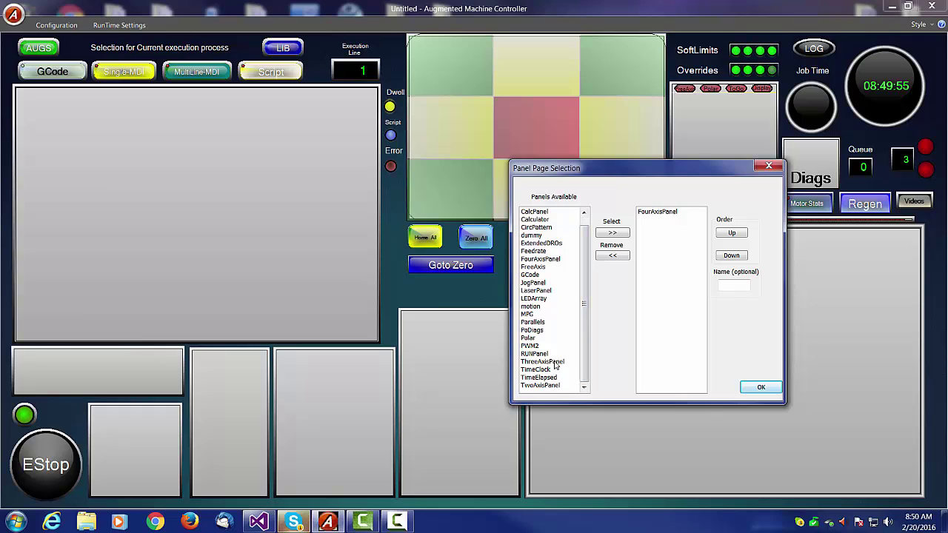
pyautogui.click(555, 363)
pyautogui.click(612, 232)
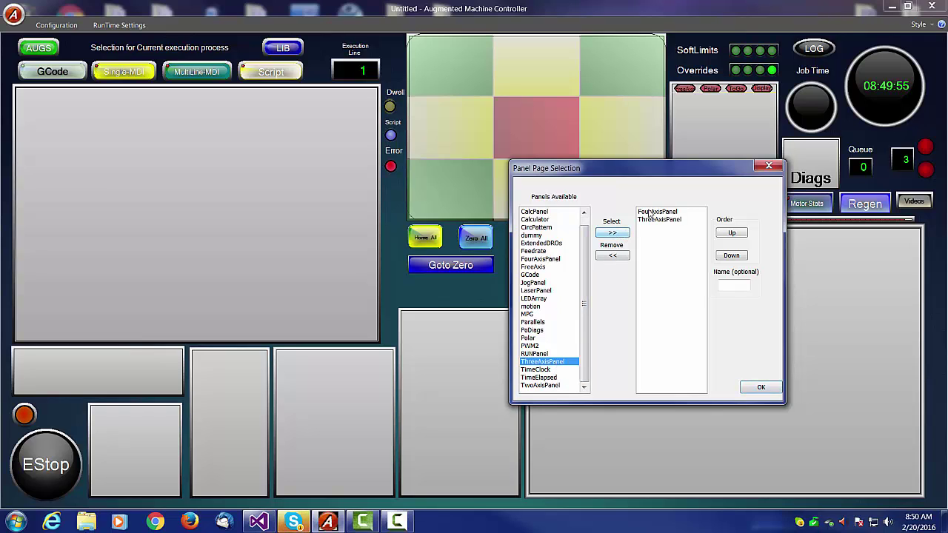
pyautogui.click(649, 213)
pyautogui.click(617, 259)
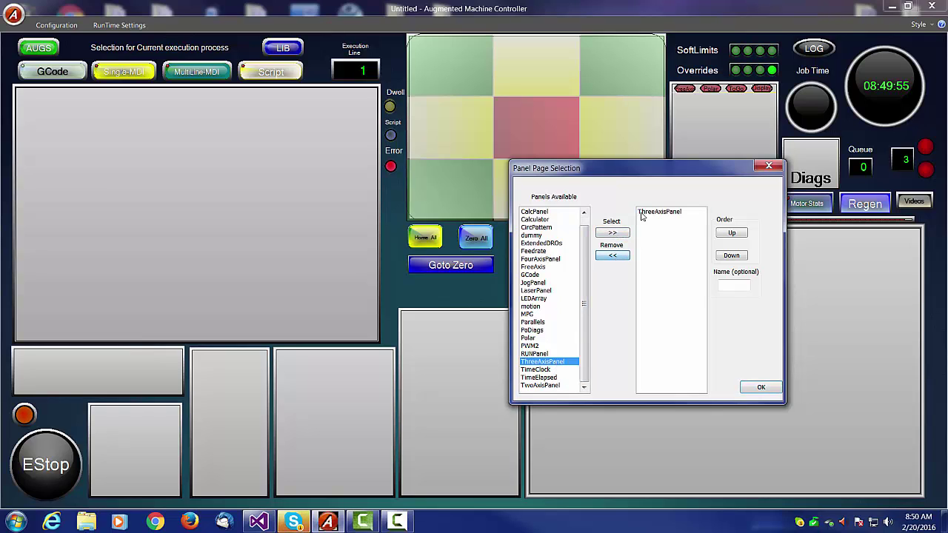
pyautogui.click(767, 388)
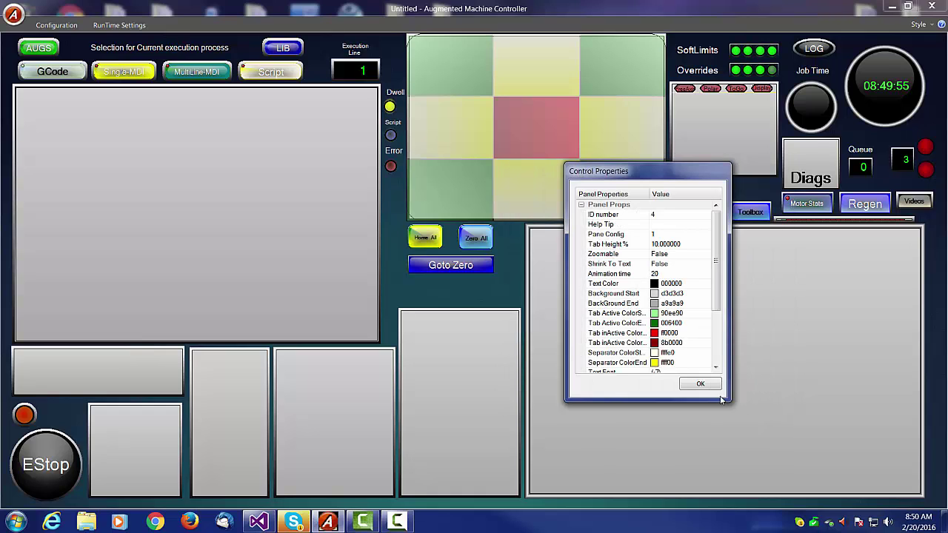
pyautogui.click(702, 383)
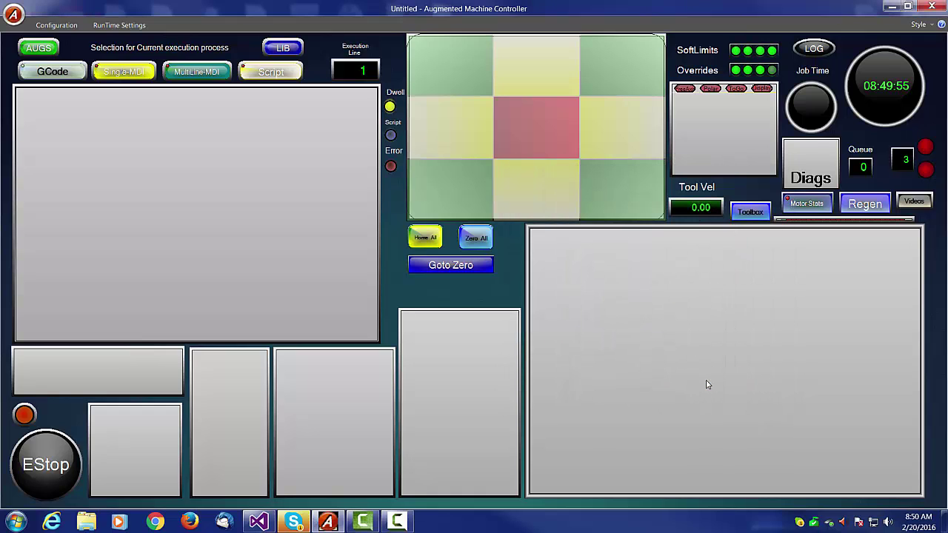
pyautogui.click(66, 27)
pyautogui.click(251, 57)
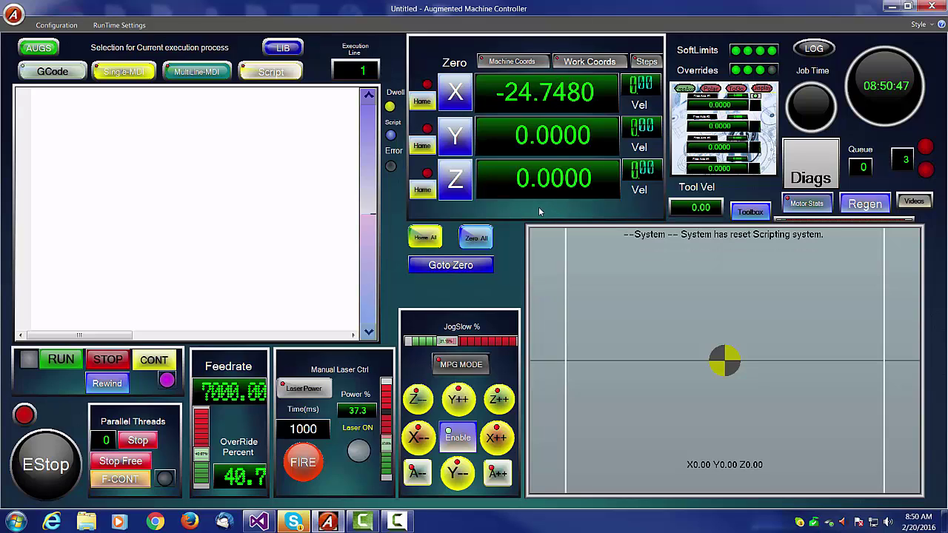
# - Shorten the three-axis readout panel from its lower edge in Edit Mode, and zero all axes in normal mode
pyautogui.click(72, 30)
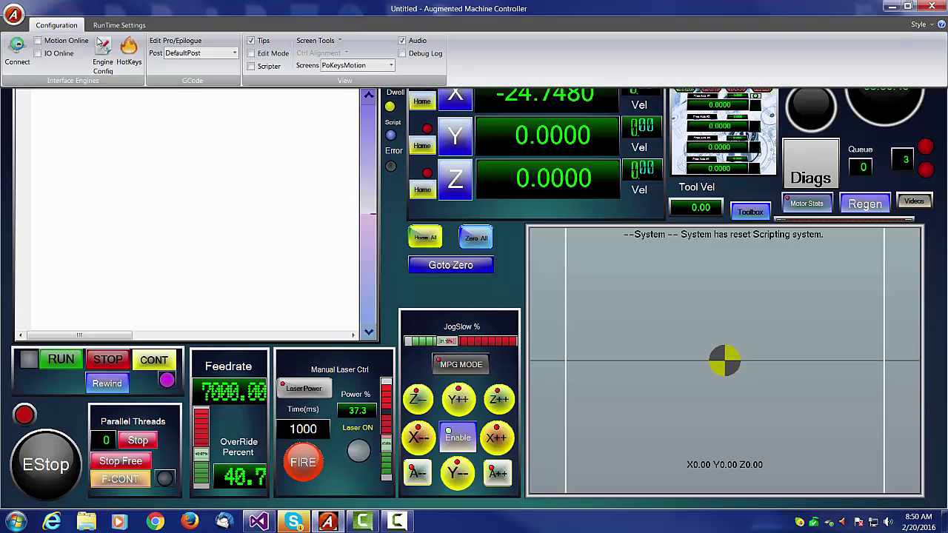
pyautogui.click(248, 51)
pyautogui.moveTo(543, 217); pyautogui.dragTo(551, 175)
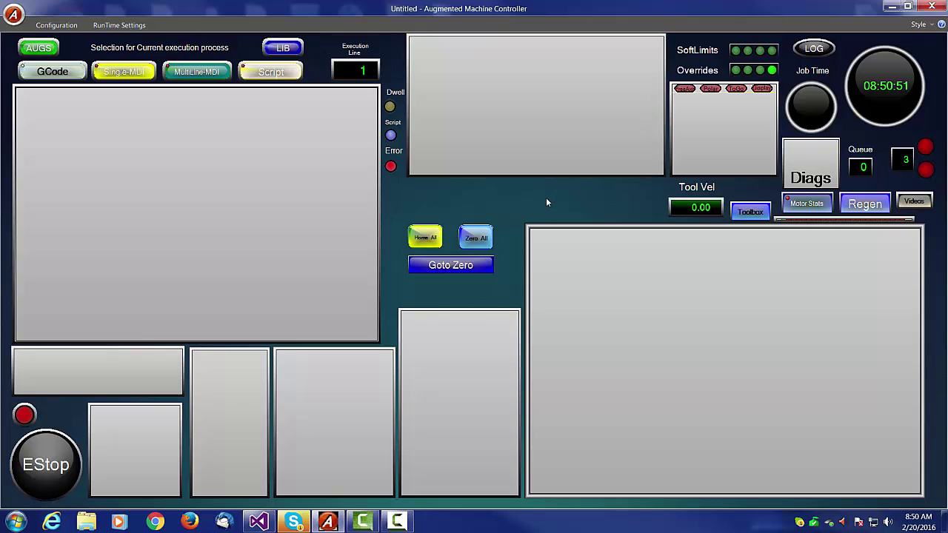
pyautogui.click(56, 25)
pyautogui.click(251, 54)
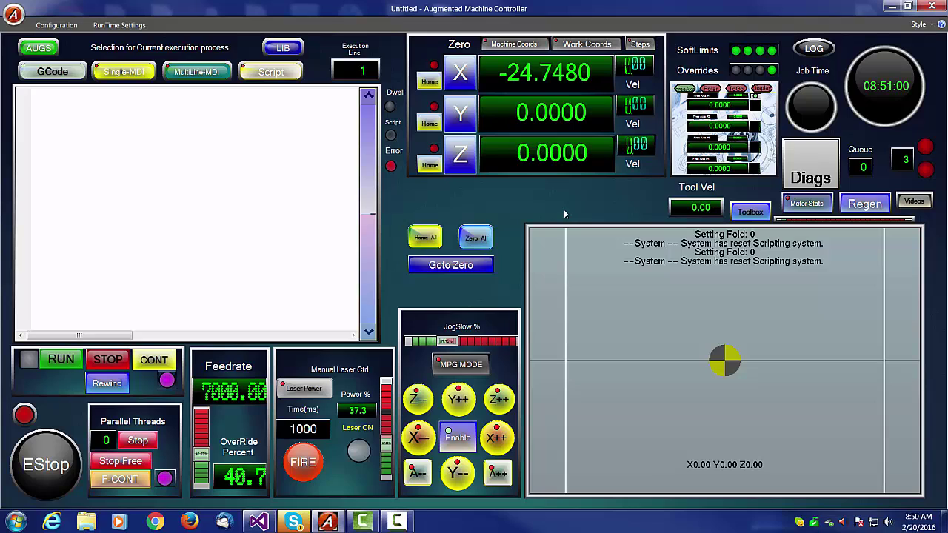
pyautogui.click(479, 235)
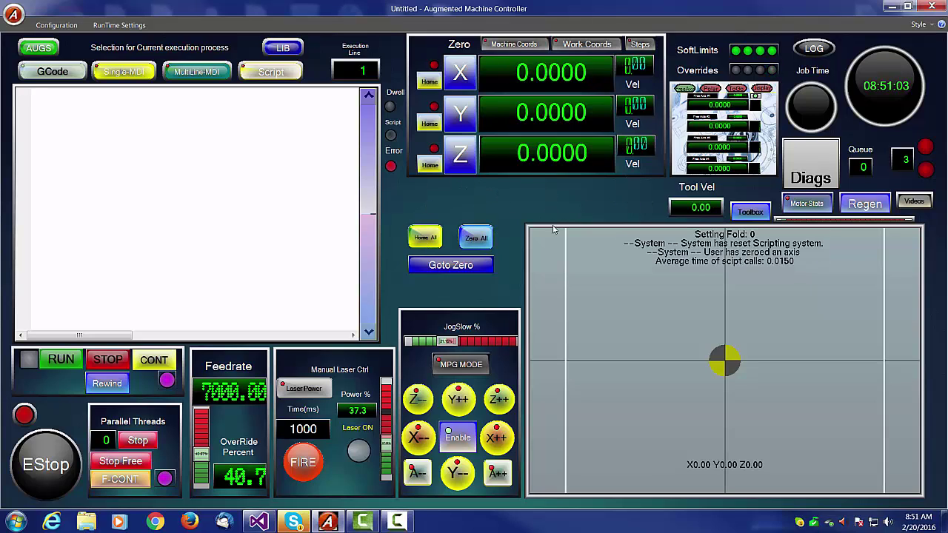
# - In Edit Mode, arrange Home All, Goto Zero and Zero All in one row directly beneath the axis readout, widening Home All
pyautogui.click(56, 25)
pyautogui.click(251, 53)
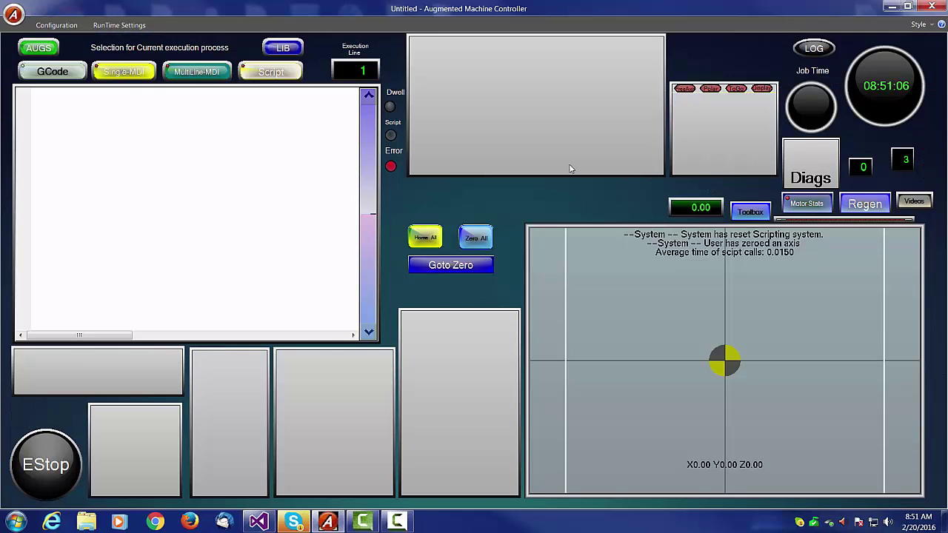
pyautogui.moveTo(476, 237); pyautogui.dragTo(635, 197)
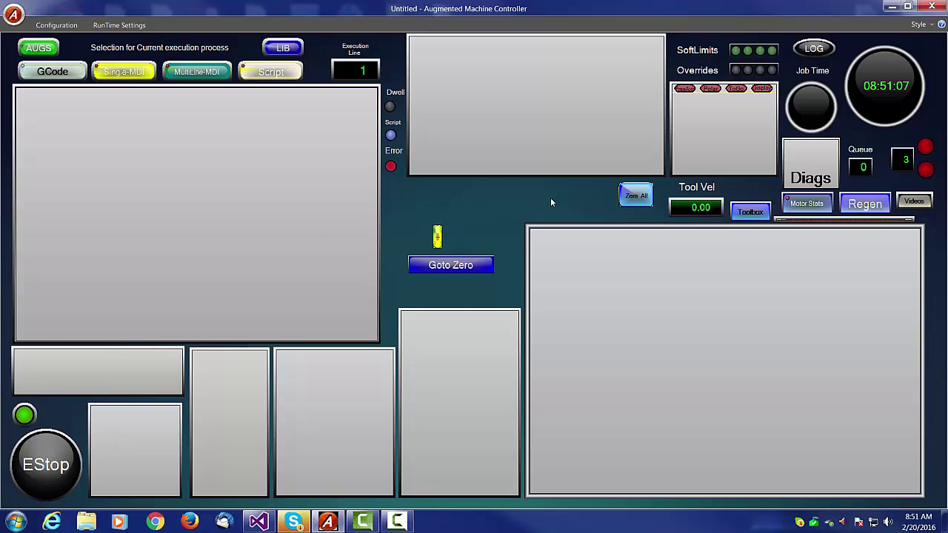
pyautogui.moveTo(445, 236); pyautogui.dragTo(571, 197)
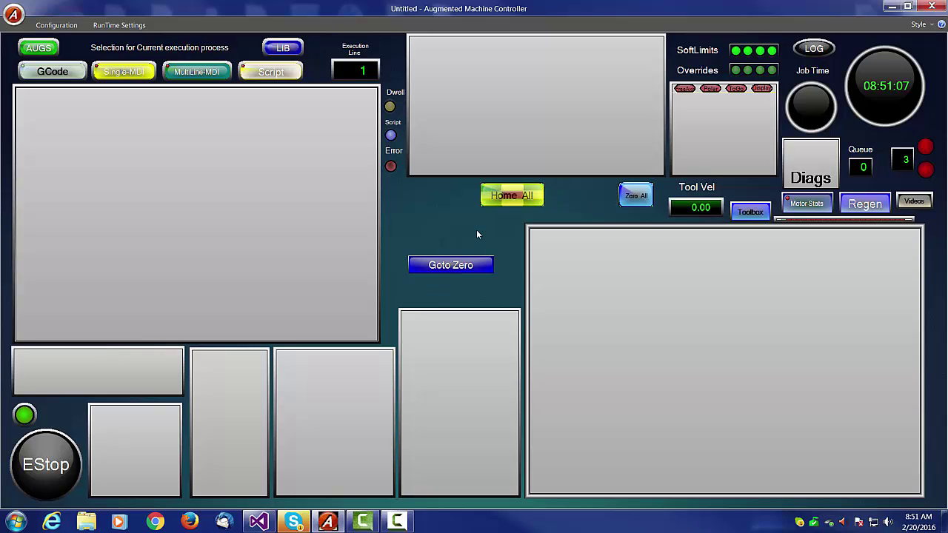
pyautogui.moveTo(507, 195); pyautogui.dragTo(432, 196)
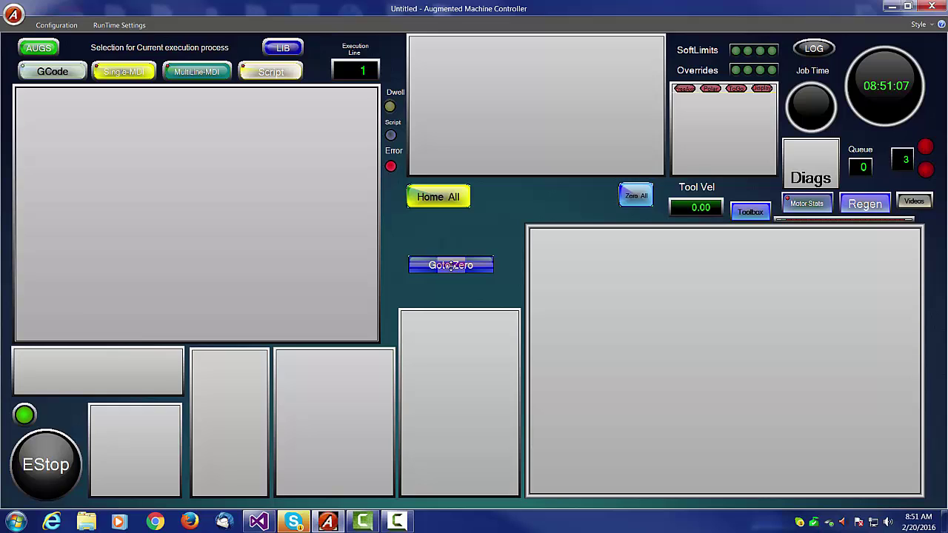
pyautogui.moveTo(449, 268); pyautogui.dragTo(568, 191)
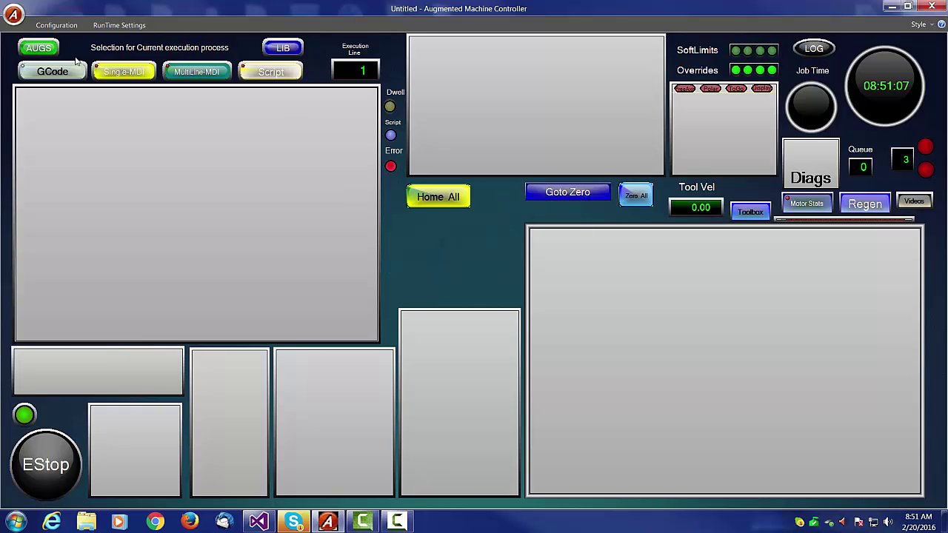
pyautogui.click(58, 26)
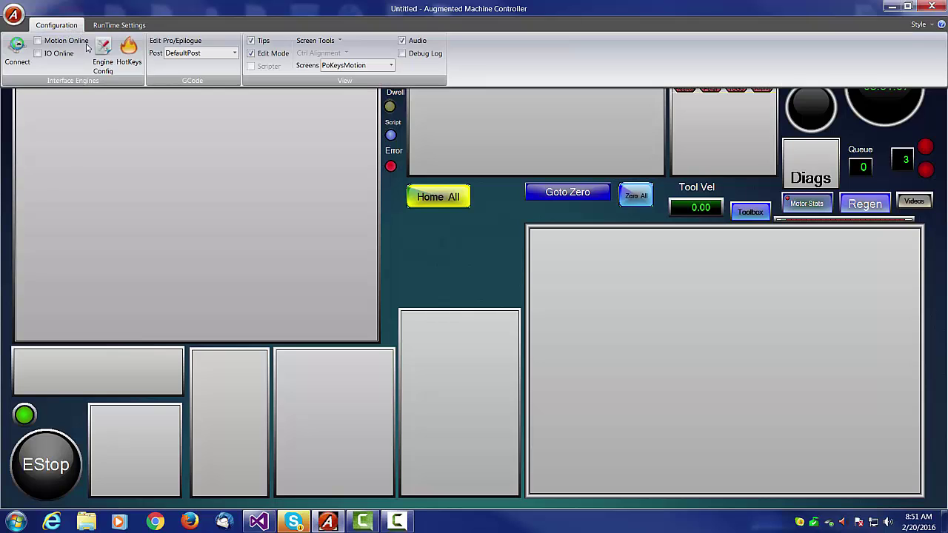
pyautogui.click(251, 53)
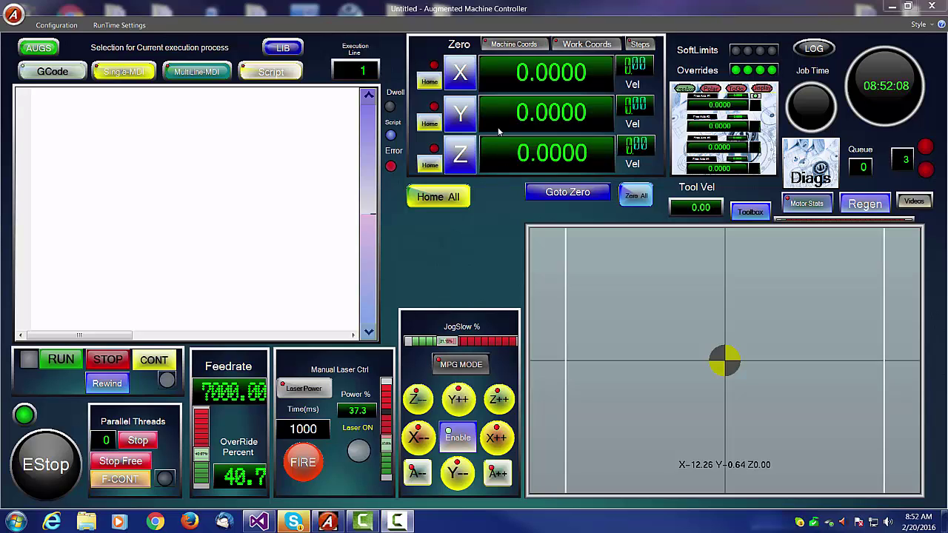
# - Load FourAxisPanel.panel from the Panels folder for editing
pyautogui.click(67, 27)
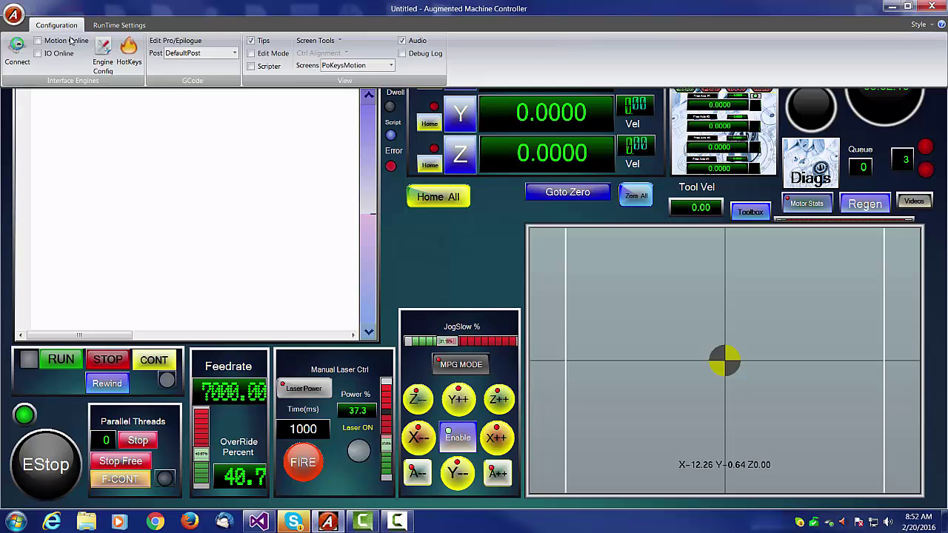
pyautogui.click(338, 42)
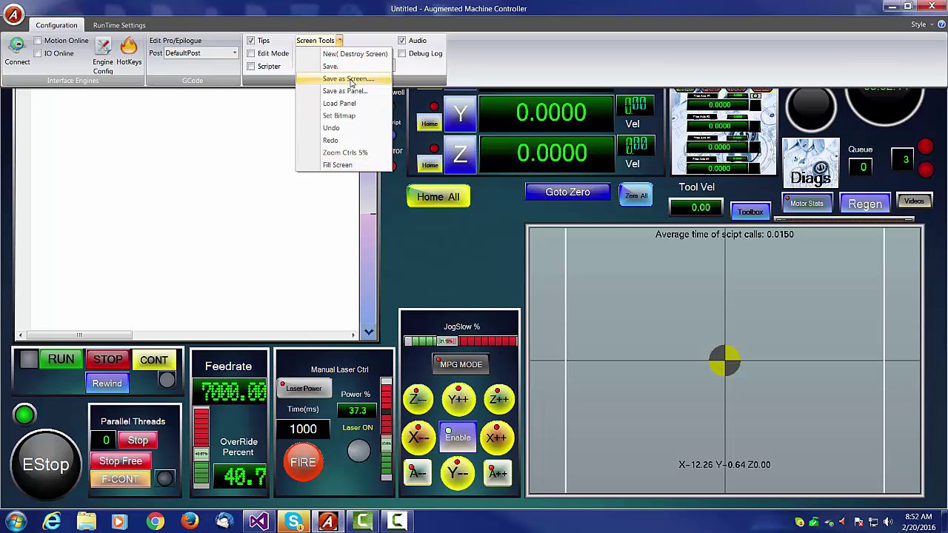
pyautogui.click(347, 104)
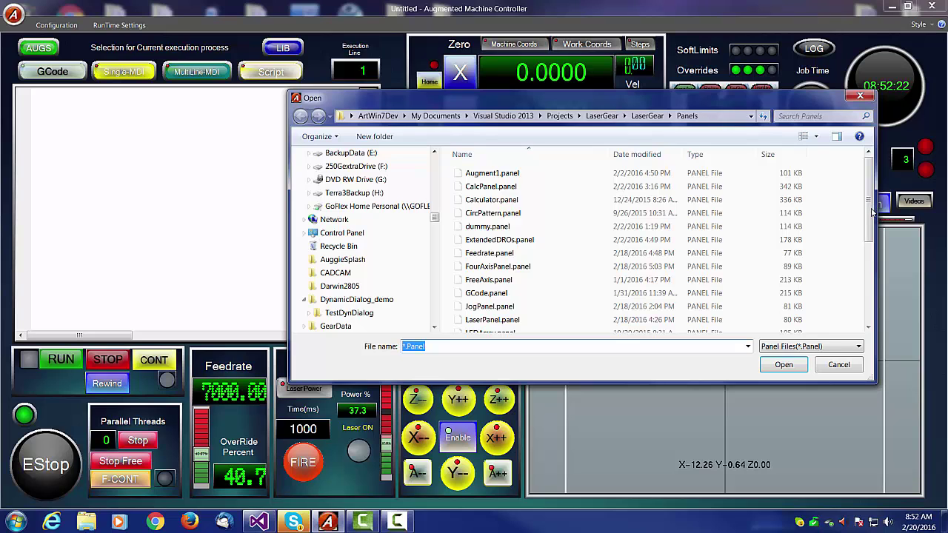
pyautogui.moveTo(868, 215); pyautogui.dragTo(868, 224)
pyautogui.click(499, 243)
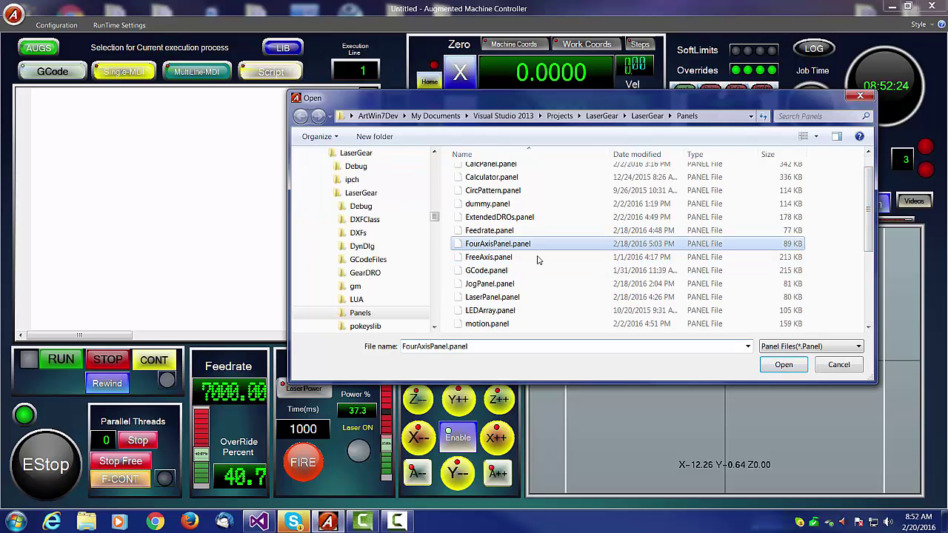
pyautogui.click(783, 363)
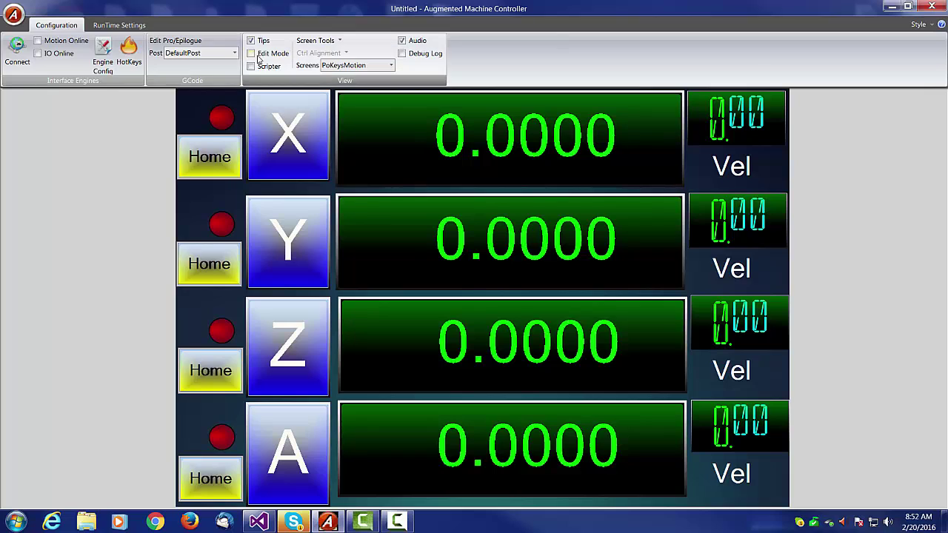
# - Delete all controls of the Z and A rows in Edit Mode, including their LEDs, Home buttons, position readouts and velocity readouts
pyautogui.click(210, 371)
pyautogui.click(200, 480)
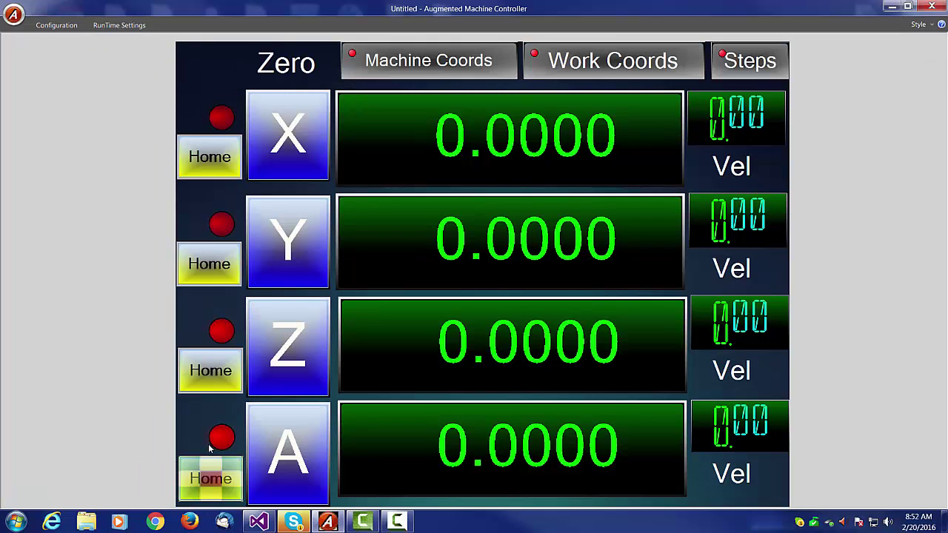
pyautogui.click(211, 373)
pyautogui.click(283, 334)
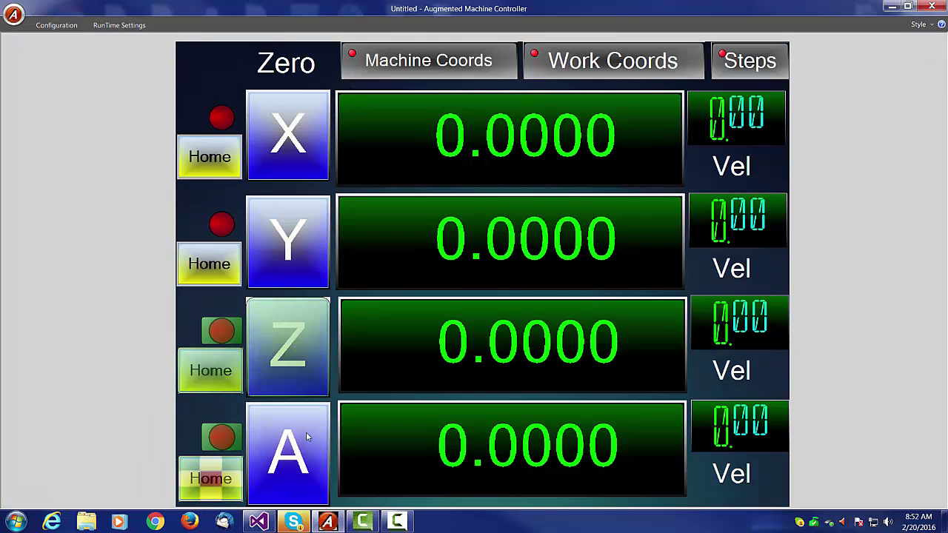
pyautogui.click(304, 436)
pyautogui.click(399, 431)
pyautogui.click(421, 356)
pyautogui.click(739, 327)
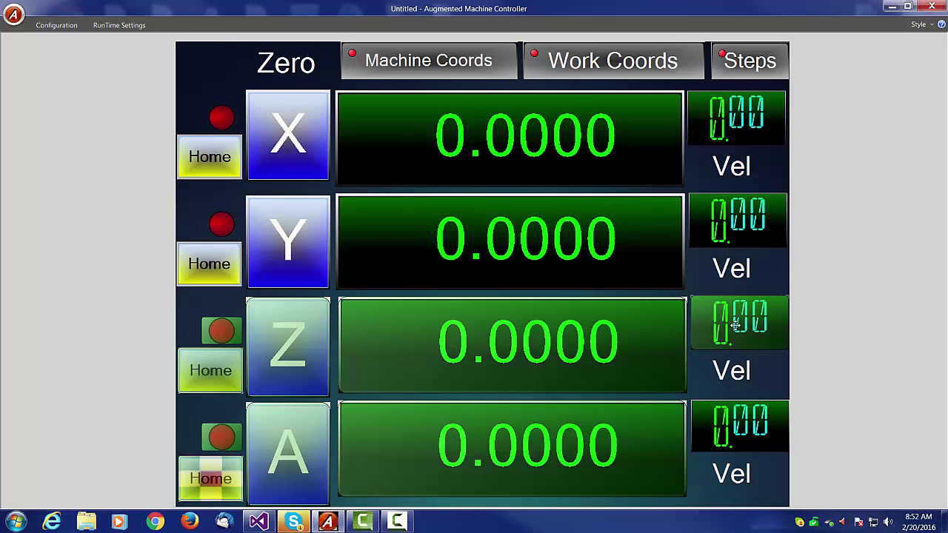
pyautogui.click(734, 387)
pyautogui.click(740, 415)
pyautogui.click(723, 474)
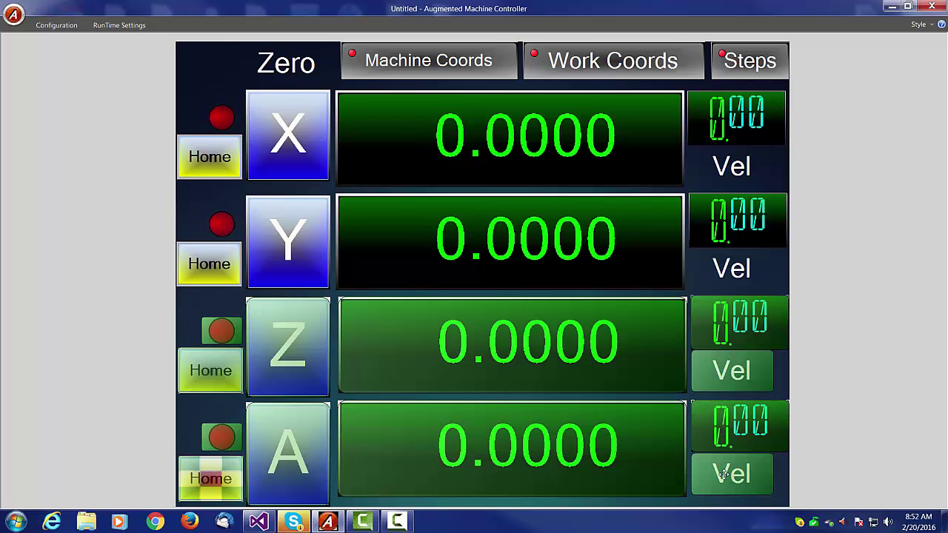
pyautogui.press('Delete')
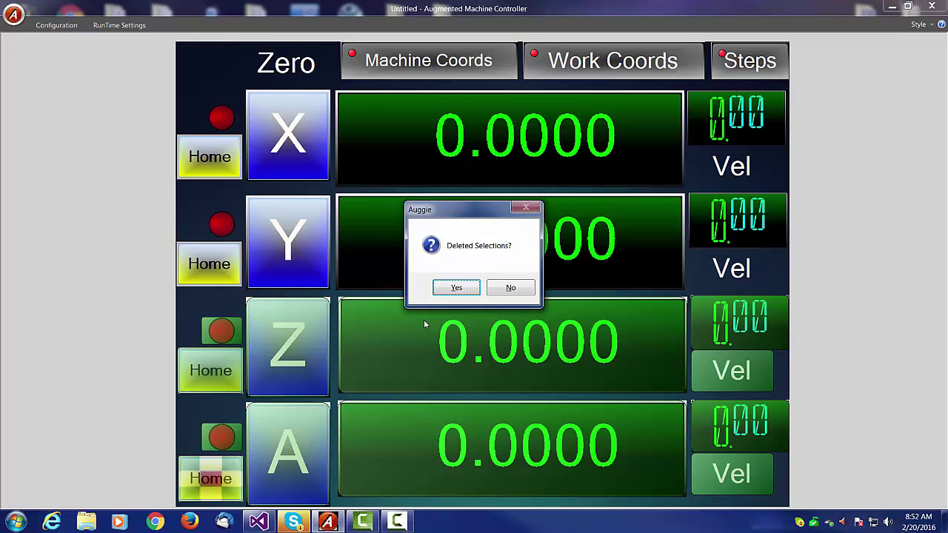
pyautogui.click(451, 289)
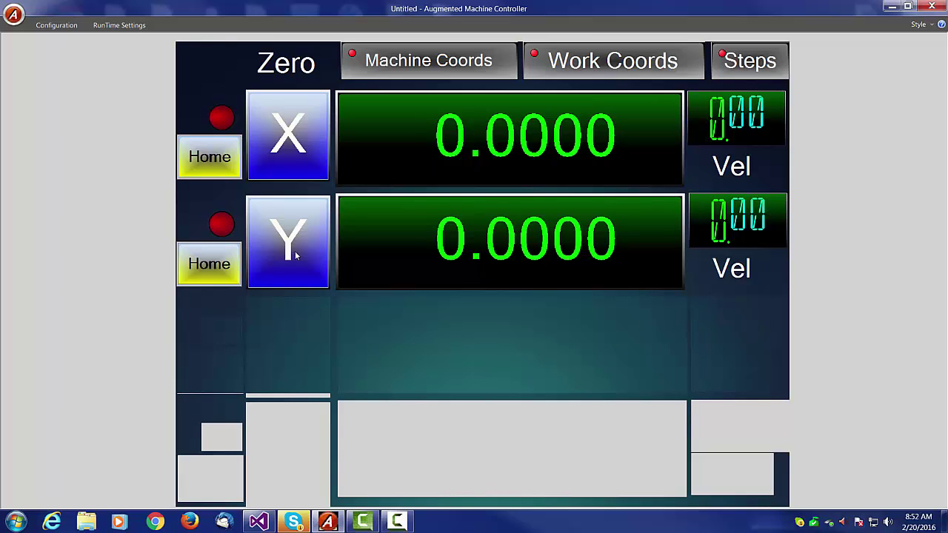
# - Refresh the screen to clear the leftover traces of the deleted rows, and scale the two-axis panel to fill the screen
pyautogui.rightClick(144, 165)
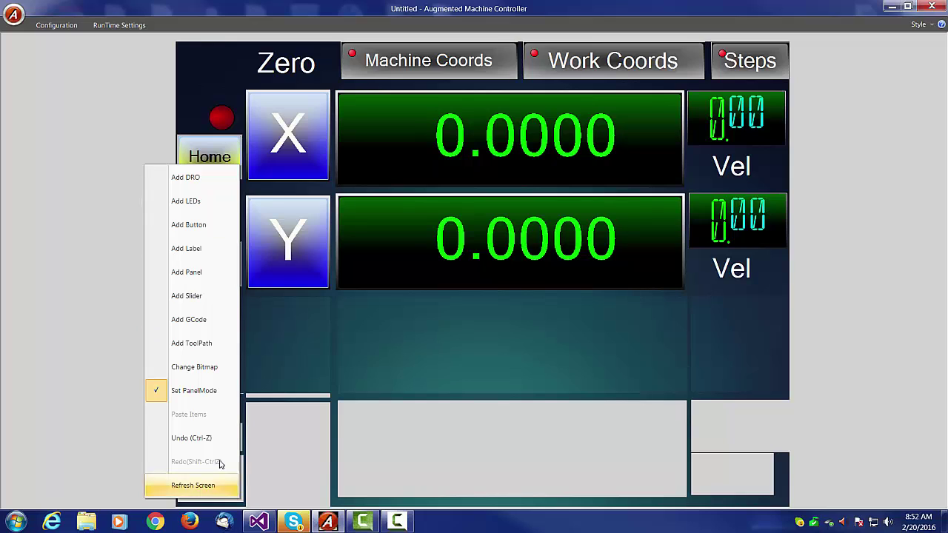
pyautogui.click(198, 488)
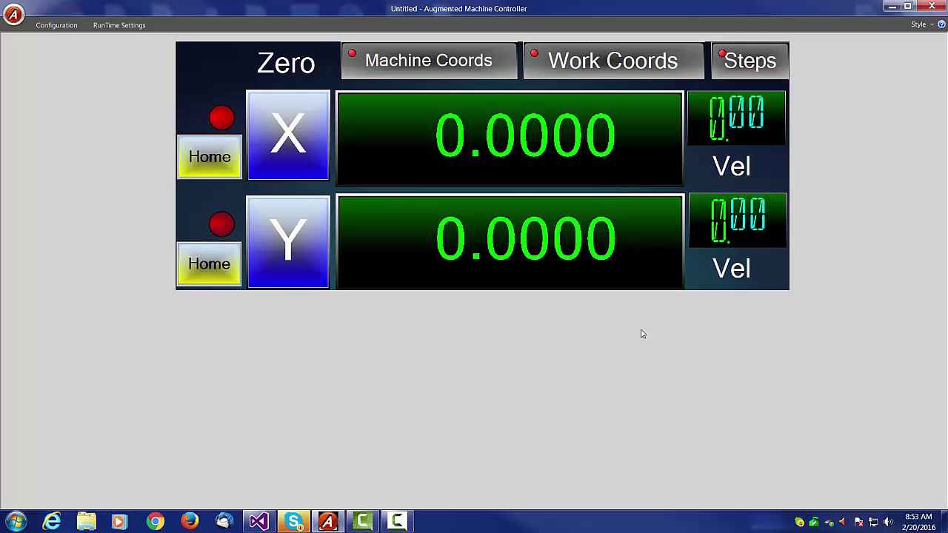
pyautogui.click(289, 137)
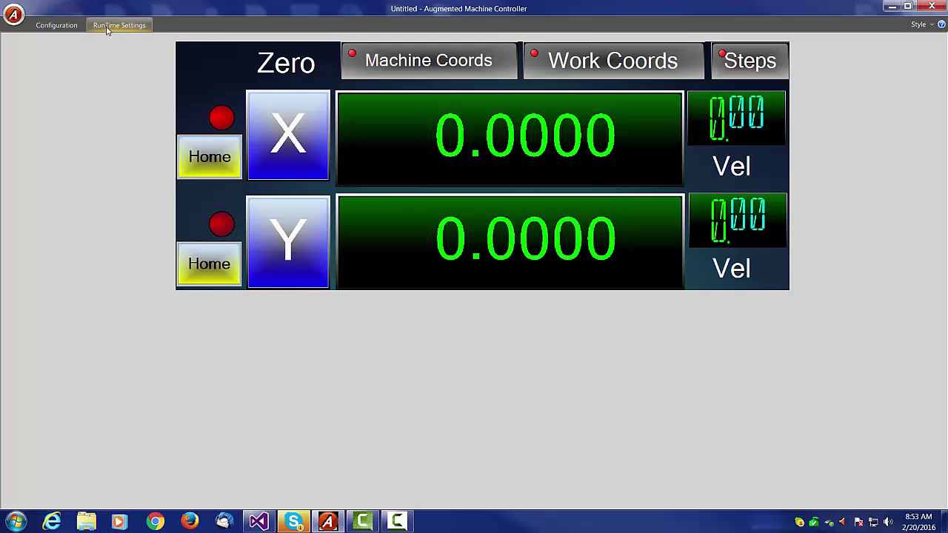
pyautogui.click(65, 26)
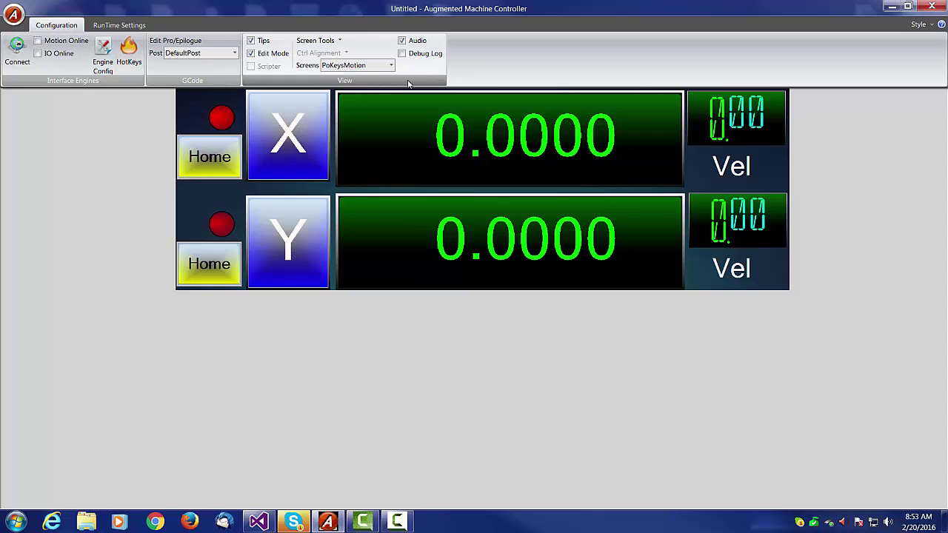
pyautogui.click(339, 40)
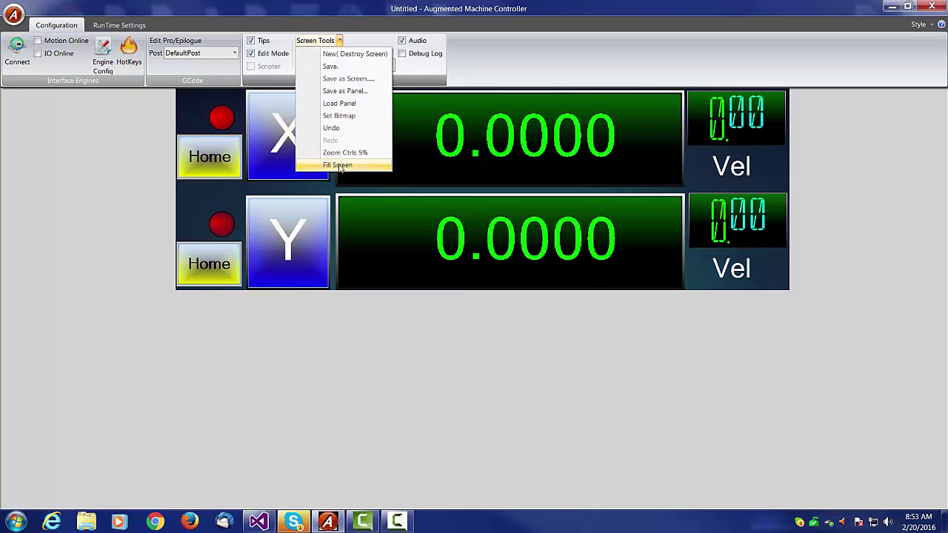
pyautogui.click(340, 166)
pyautogui.click(506, 289)
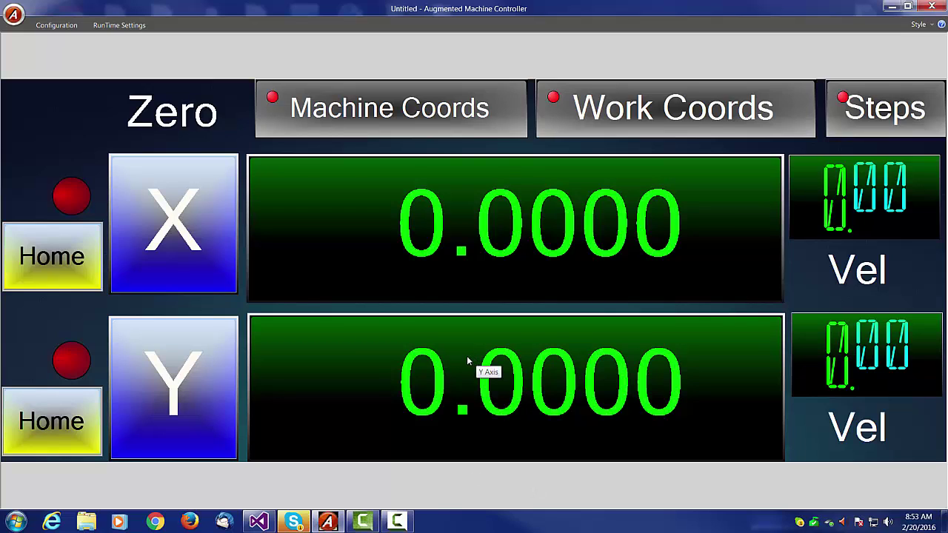
# - Save the edited layout as a panel named TwoAxisPanel.panel in the Panels folder, replacing the existing file
pyautogui.click(56, 25)
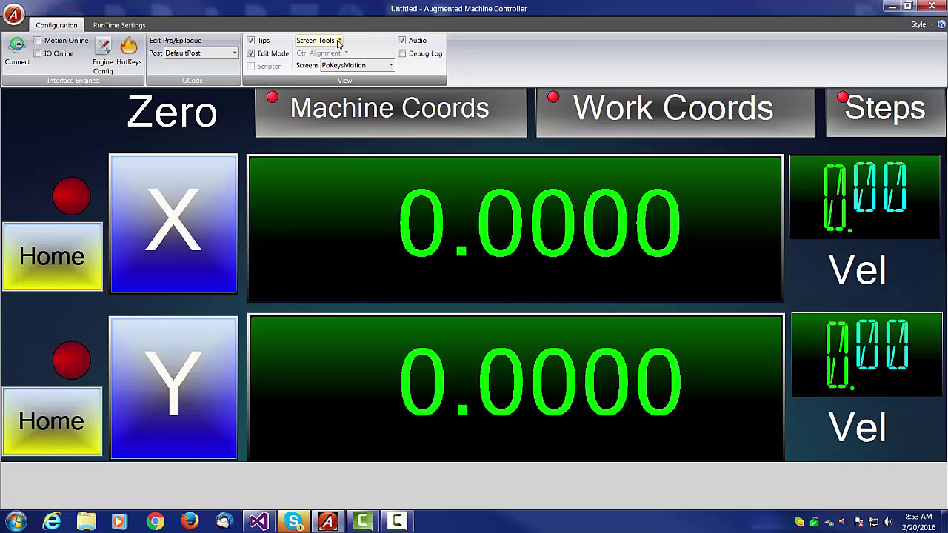
pyautogui.click(338, 42)
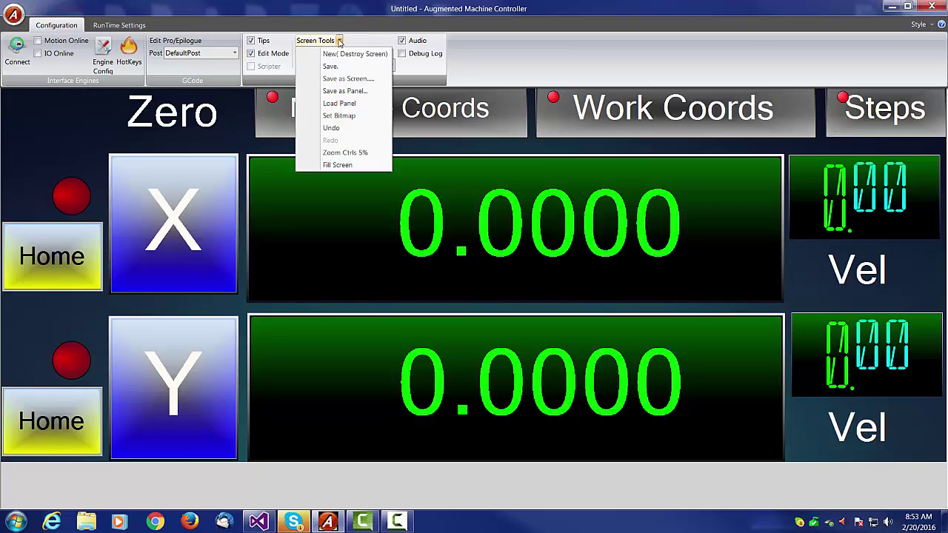
pyautogui.click(343, 91)
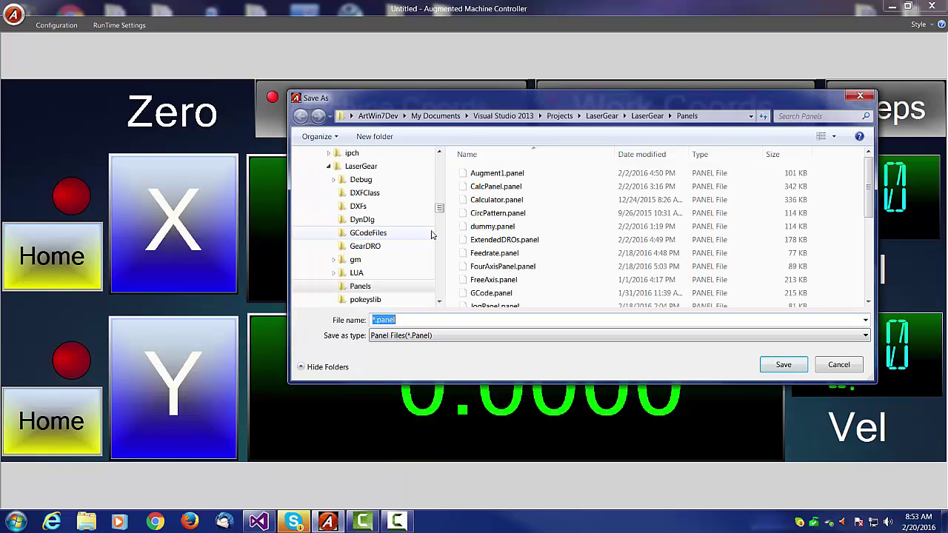
pyautogui.click(371, 319)
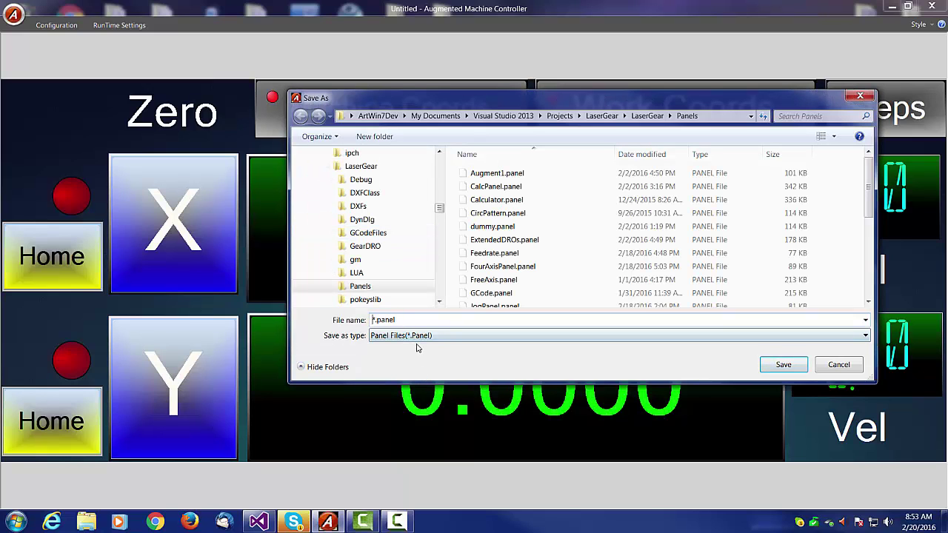
pyautogui.write('TwoAxisPanel')
pyautogui.press('Delete')
pyautogui.press('Tab')
pyautogui.click(783, 365)
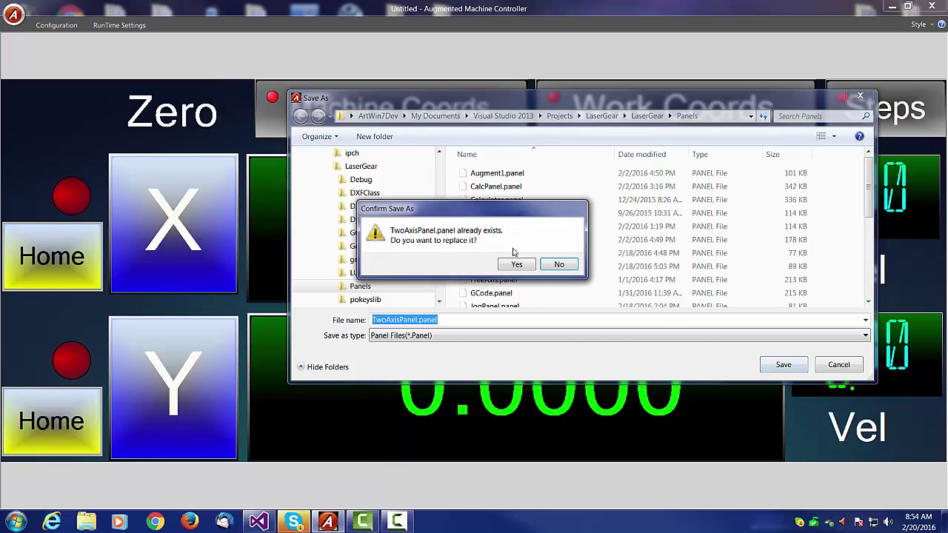
pyautogui.click(519, 264)
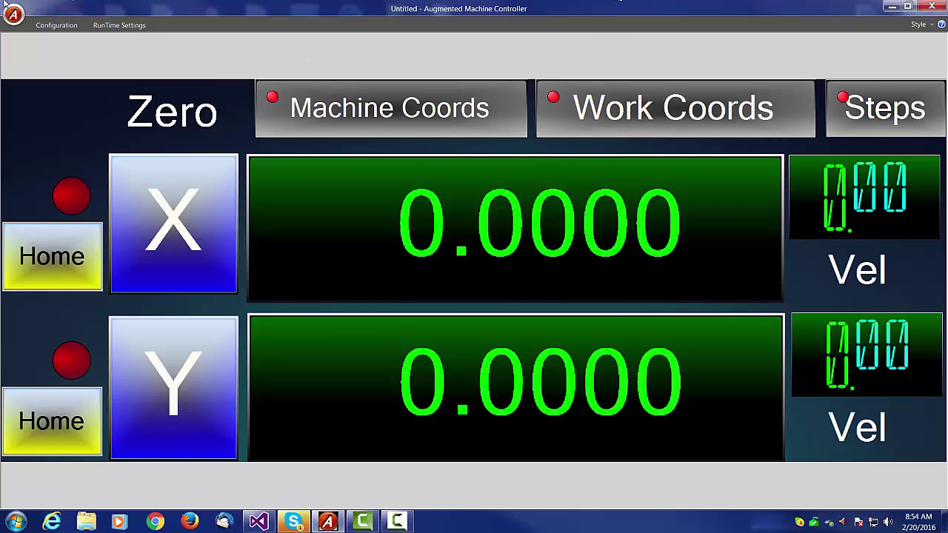
# - Load the PoKeysMotion screen and turn off Edit Mode
pyautogui.click(42, 26)
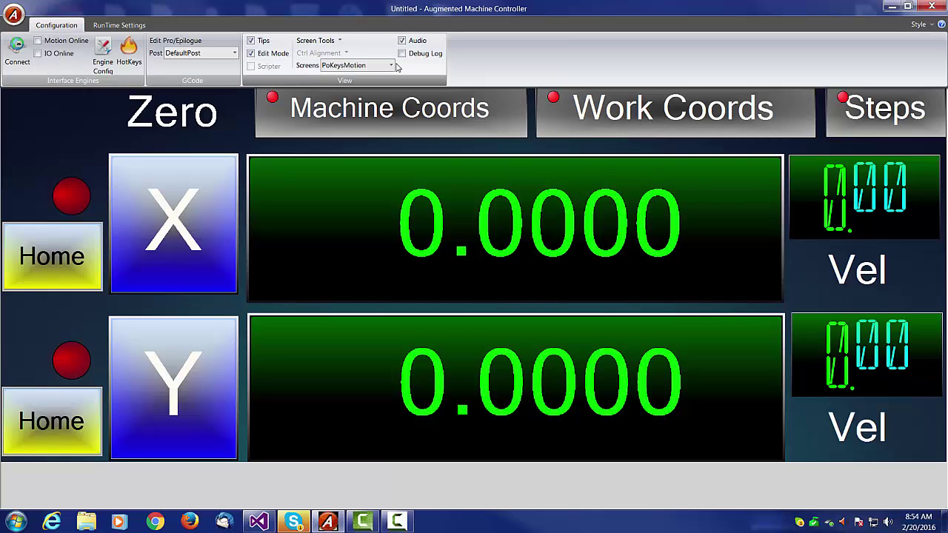
pyautogui.click(394, 66)
pyautogui.click(365, 86)
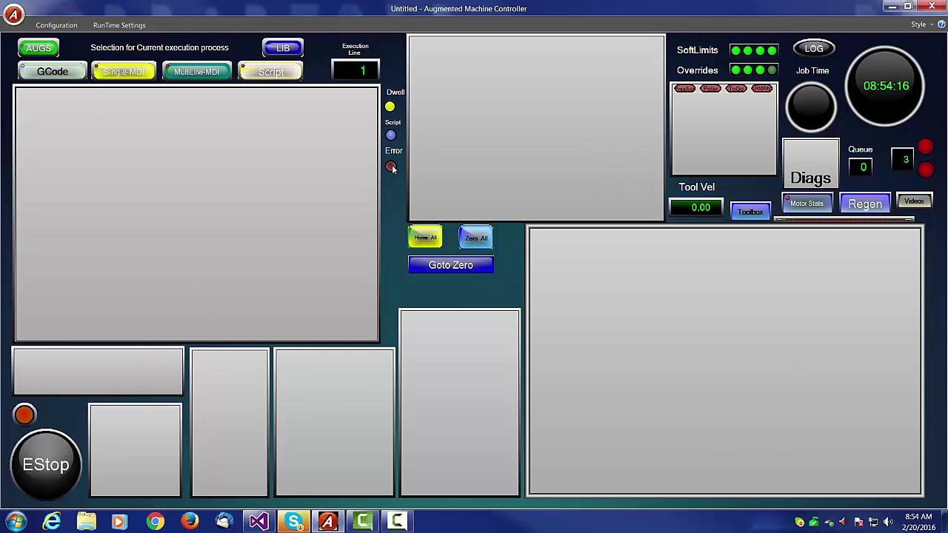
pyautogui.click(65, 27)
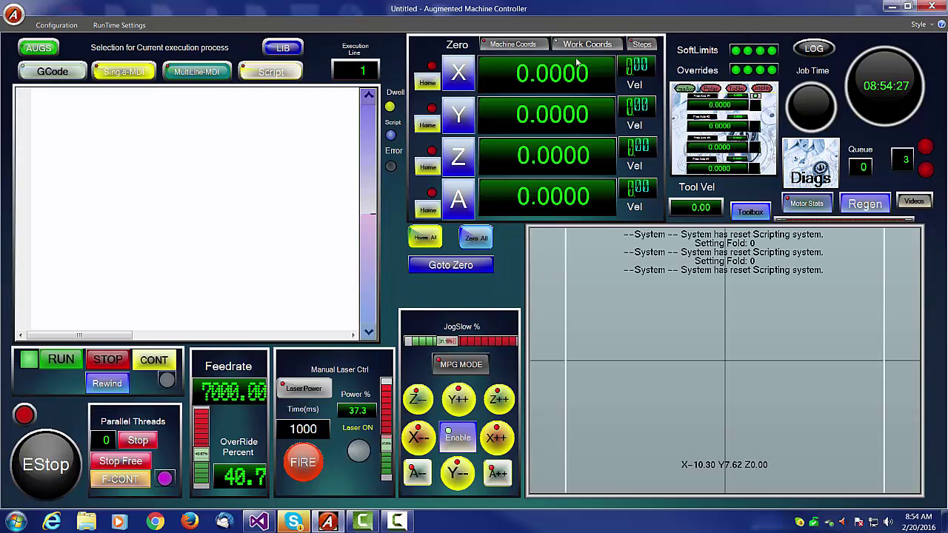
# - In Edit Mode, open the page selection from the properties of the four-axis readout panel
pyautogui.click(56, 25)
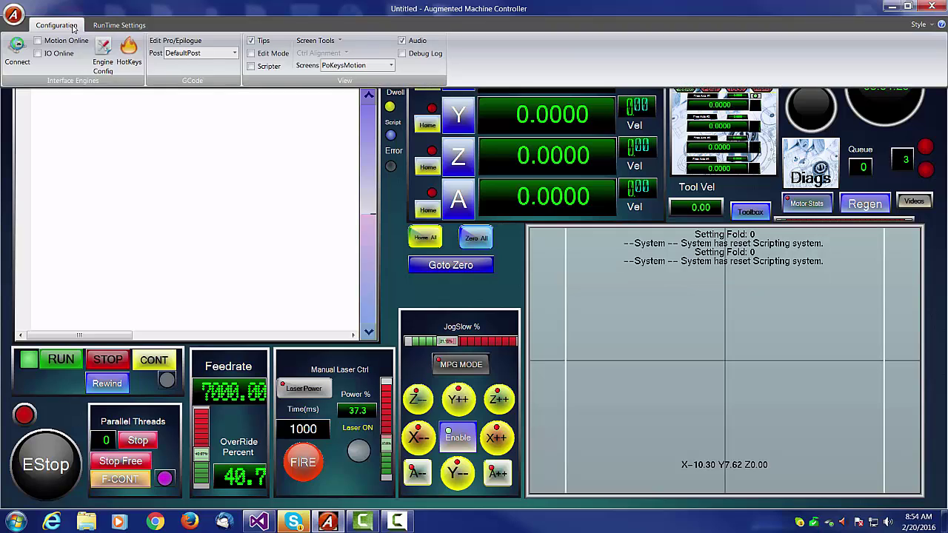
pyautogui.click(251, 53)
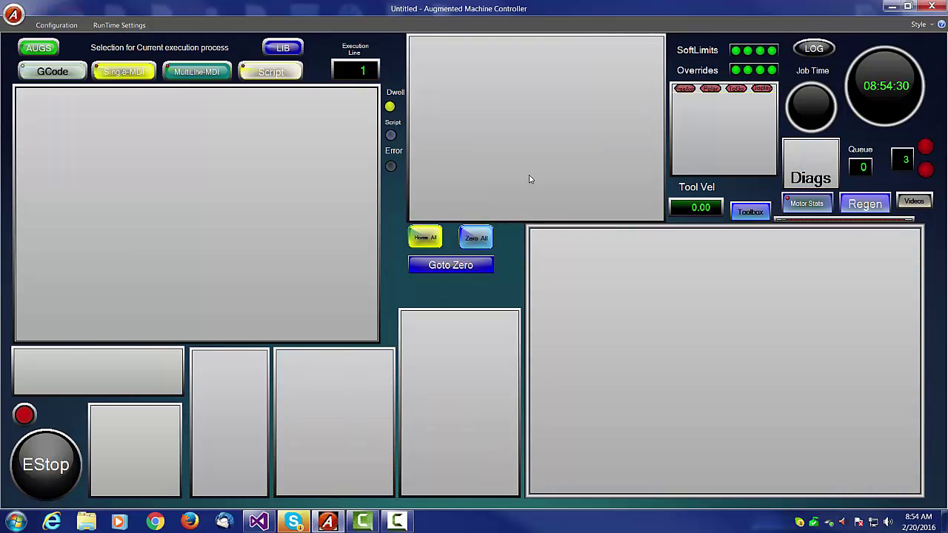
pyautogui.rightClick(536, 99)
pyautogui.click(564, 137)
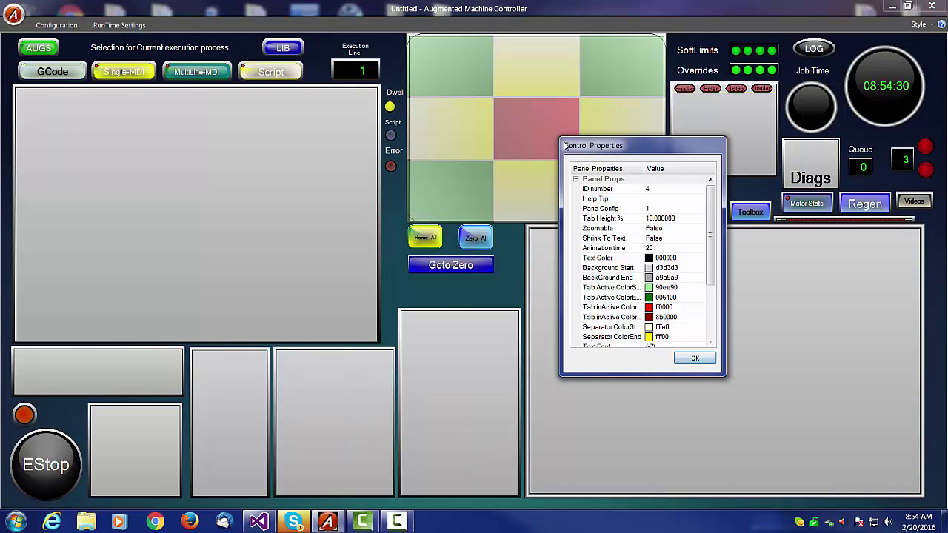
pyautogui.click(696, 210)
pyautogui.click(702, 210)
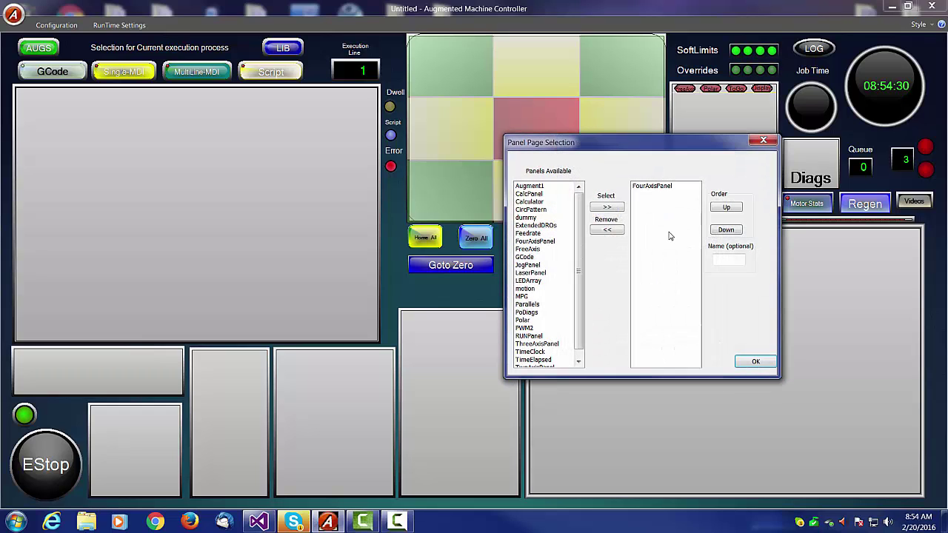
# - Replace FourAxisPanel with TwoAxisPanel in the readout panel's selected pages, and accept the control properties
pyautogui.click(661, 186)
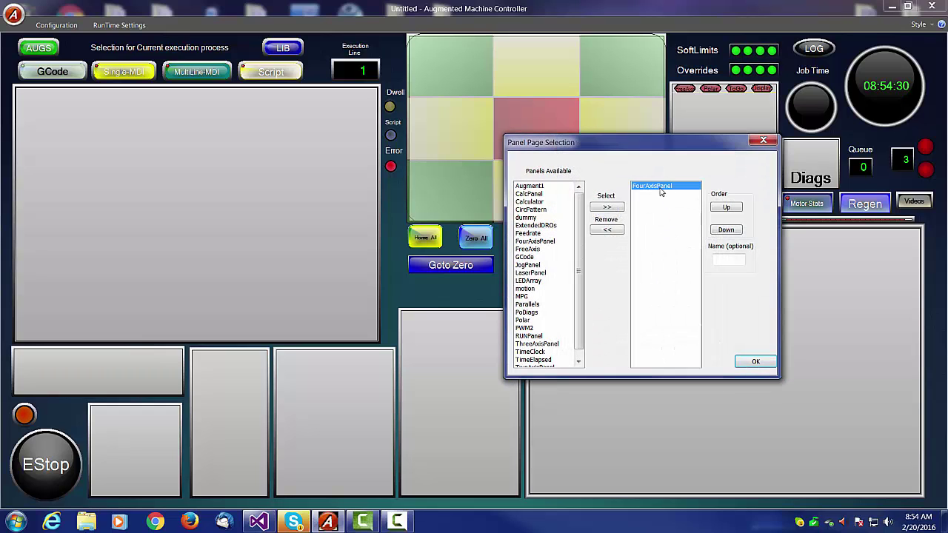
pyautogui.click(609, 229)
pyautogui.moveTo(583, 251); pyautogui.dragTo(583, 263)
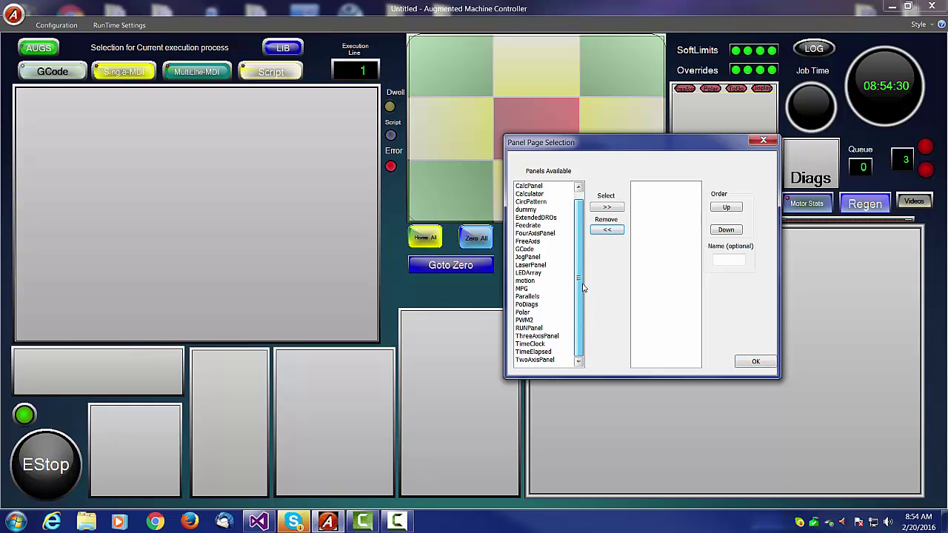
pyautogui.click(534, 359)
pyautogui.click(606, 206)
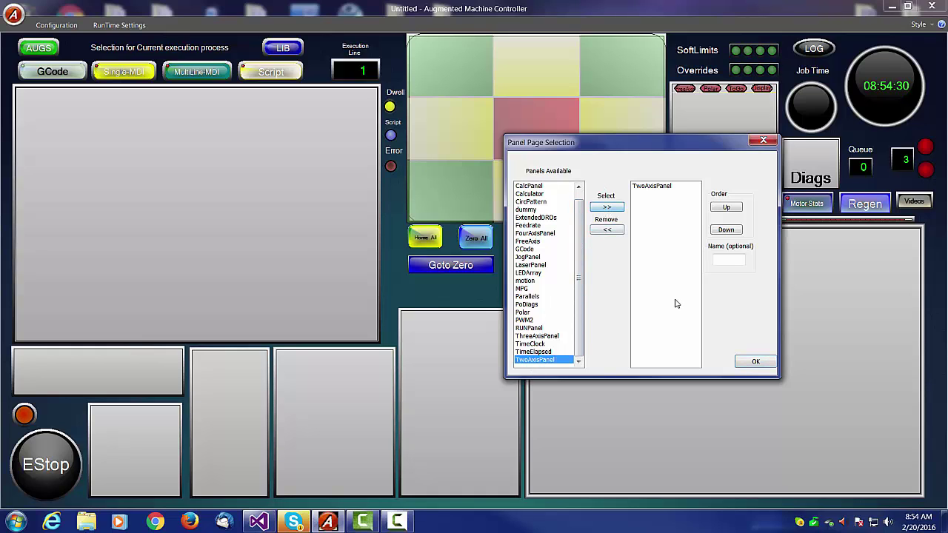
pyautogui.click(755, 361)
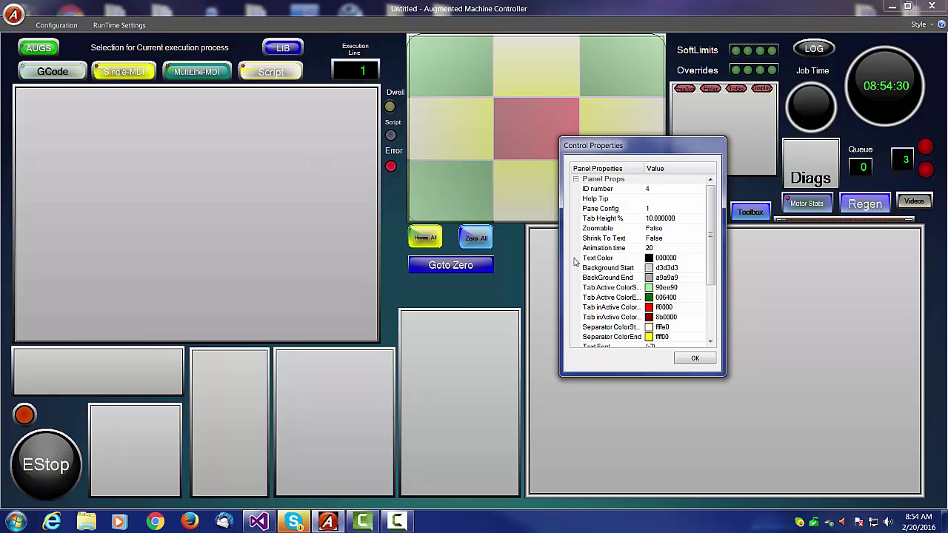
pyautogui.click(693, 358)
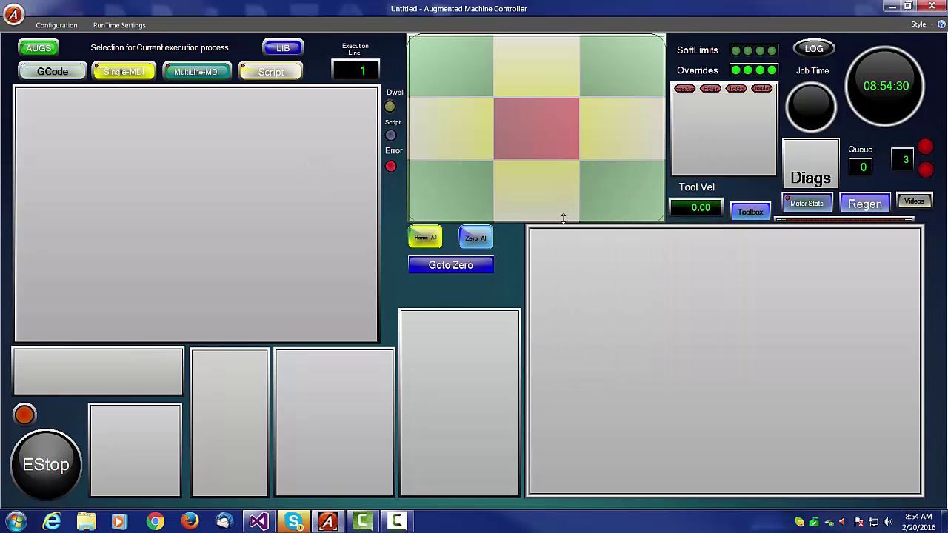
# - Shorten the readout panel from its lower edge to fit two axis rows, and jog X in the positive direction in normal mode
pyautogui.moveTo(543, 220); pyautogui.dragTo(552, 132)
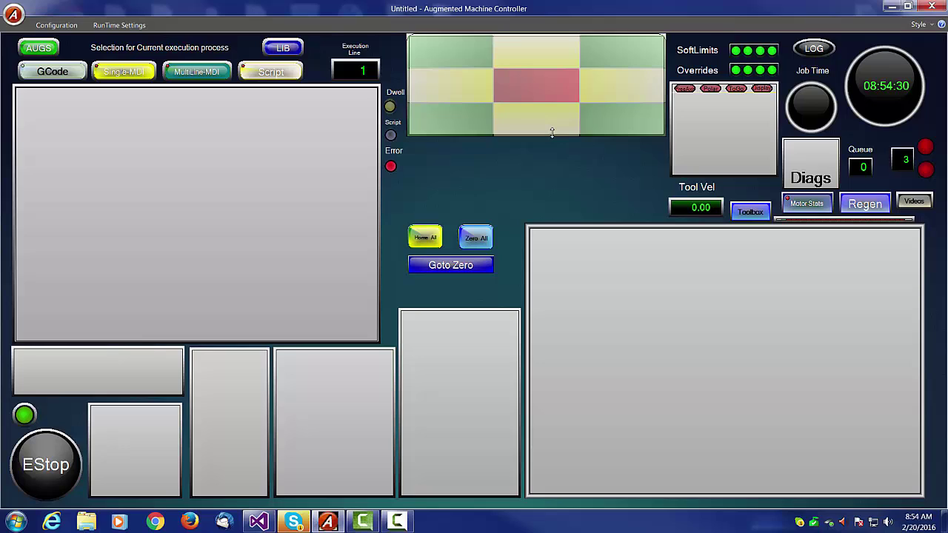
pyautogui.click(56, 25)
pyautogui.click(338, 40)
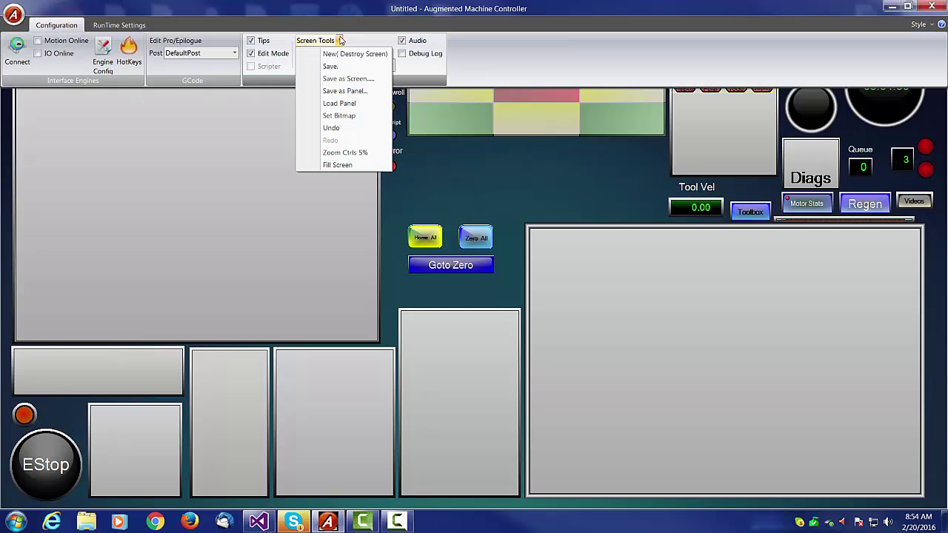
pyautogui.click(250, 54)
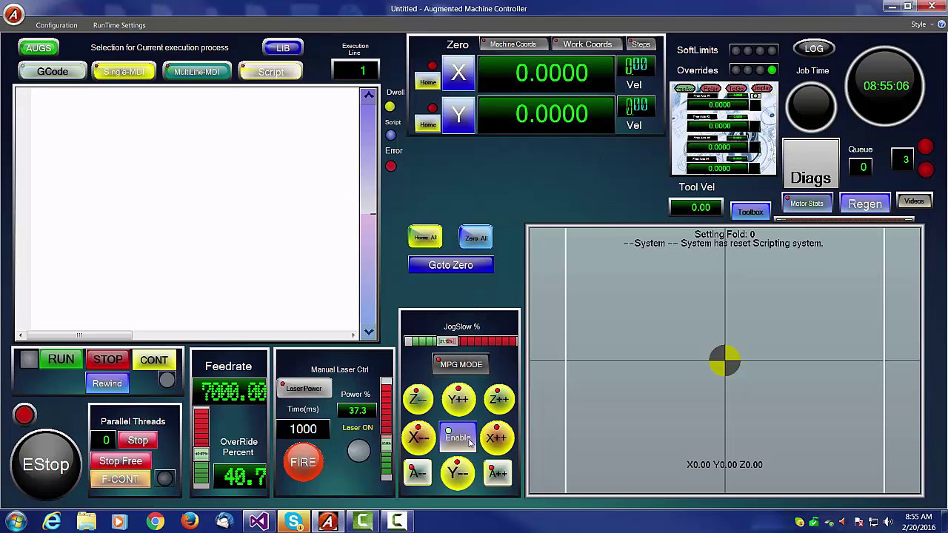
pyautogui.click(497, 439)
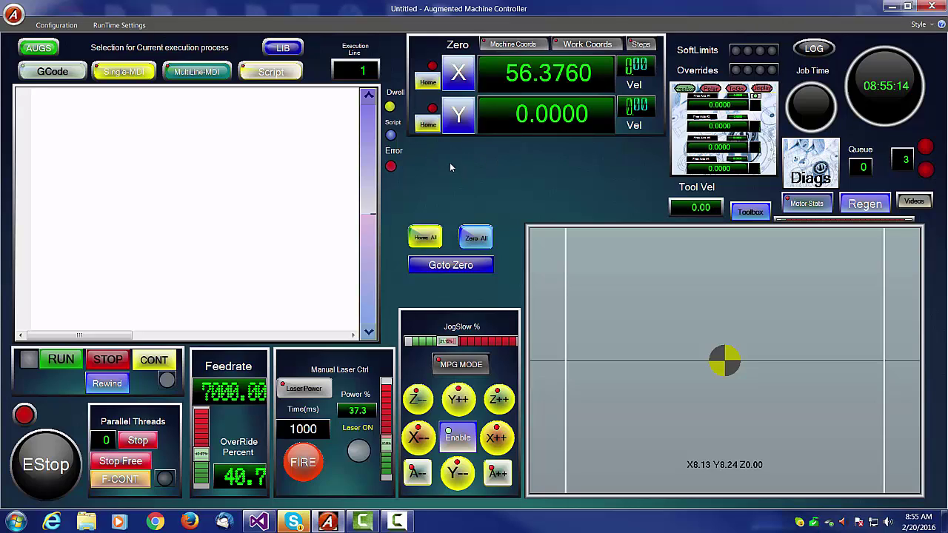
pyautogui.click(57, 25)
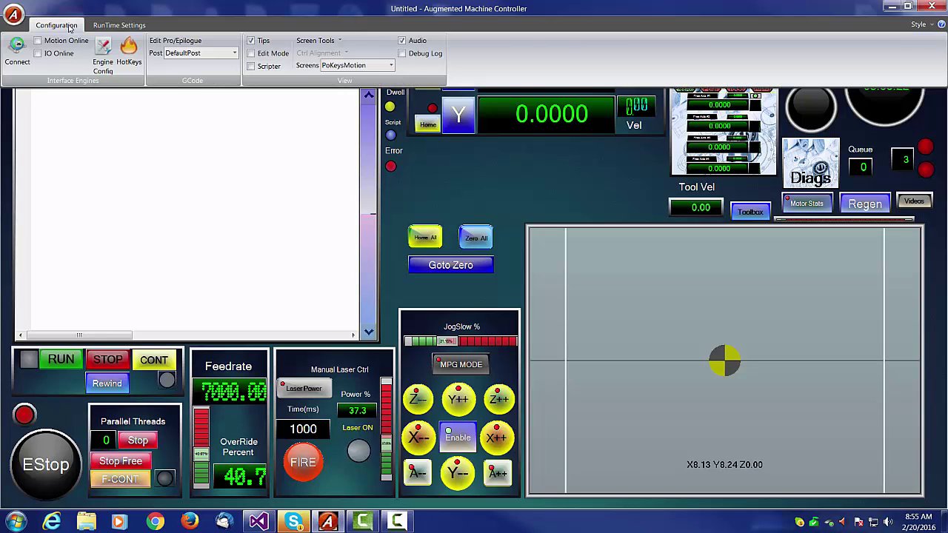
pyautogui.click(69, 27)
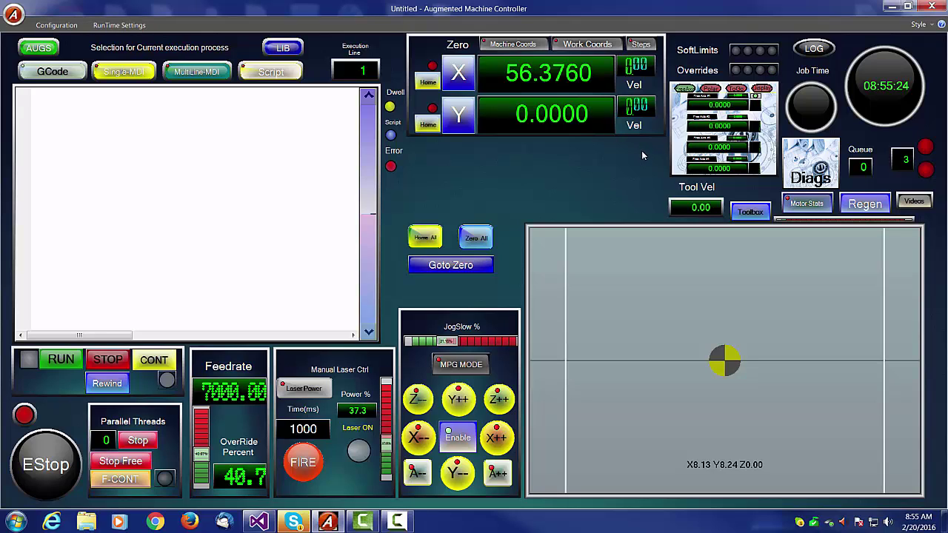